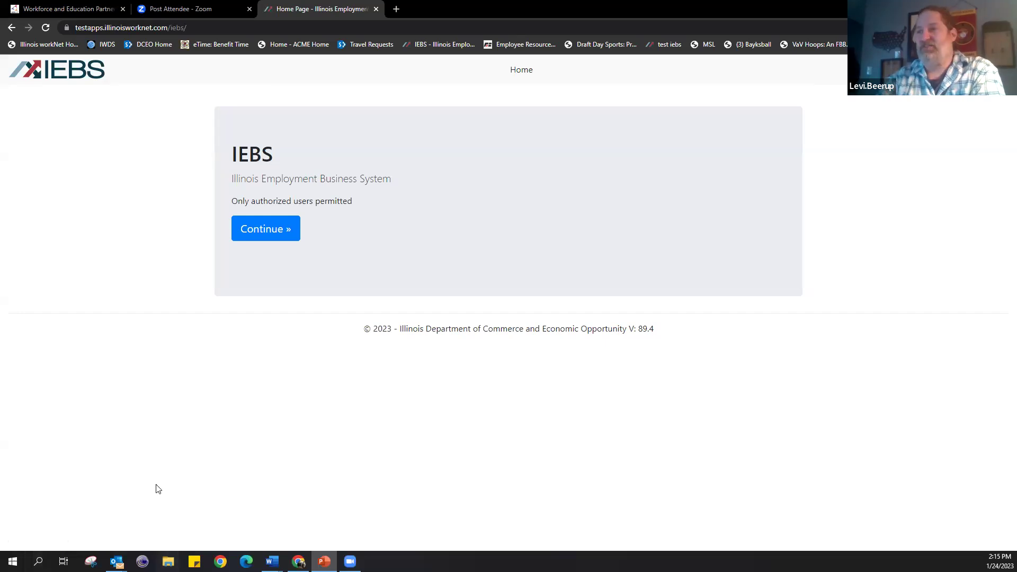
# Step: Enter the system, go to the layoff search and open the Layoff Aversion Test Co record
pyautogui.click(275, 241)
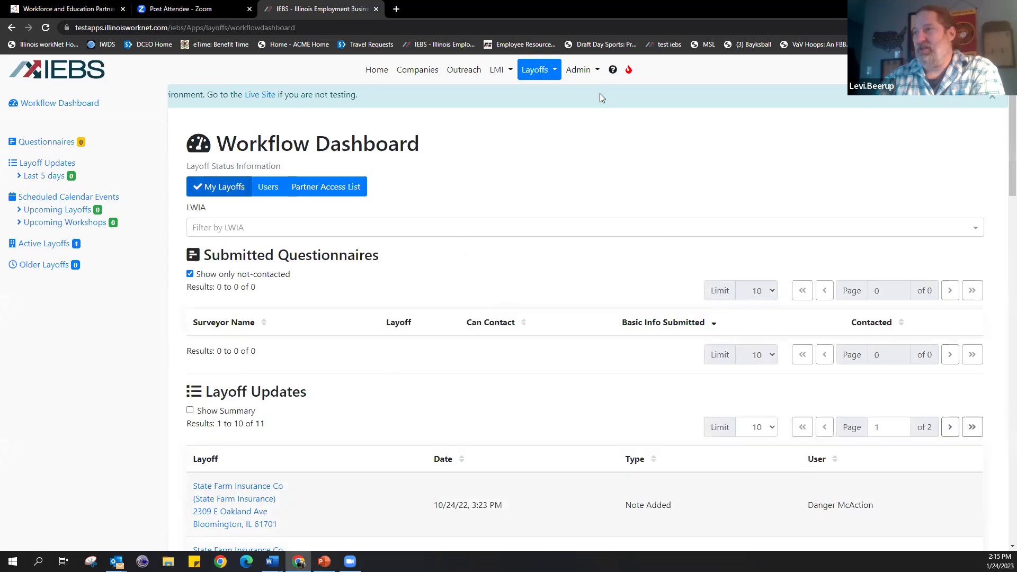
pyautogui.click(529, 73)
pyautogui.click(551, 128)
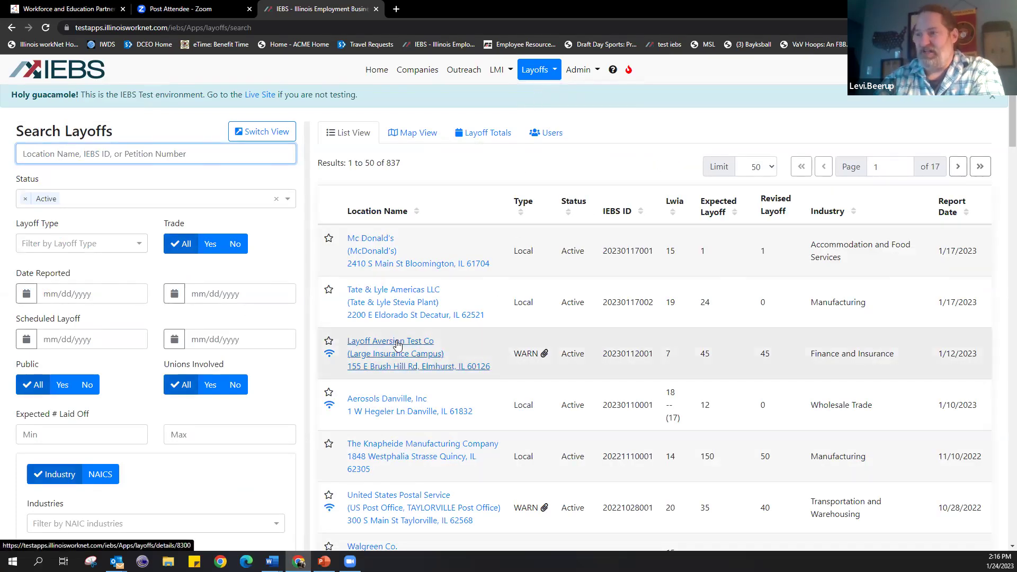
pyautogui.doubleClick(705, 353)
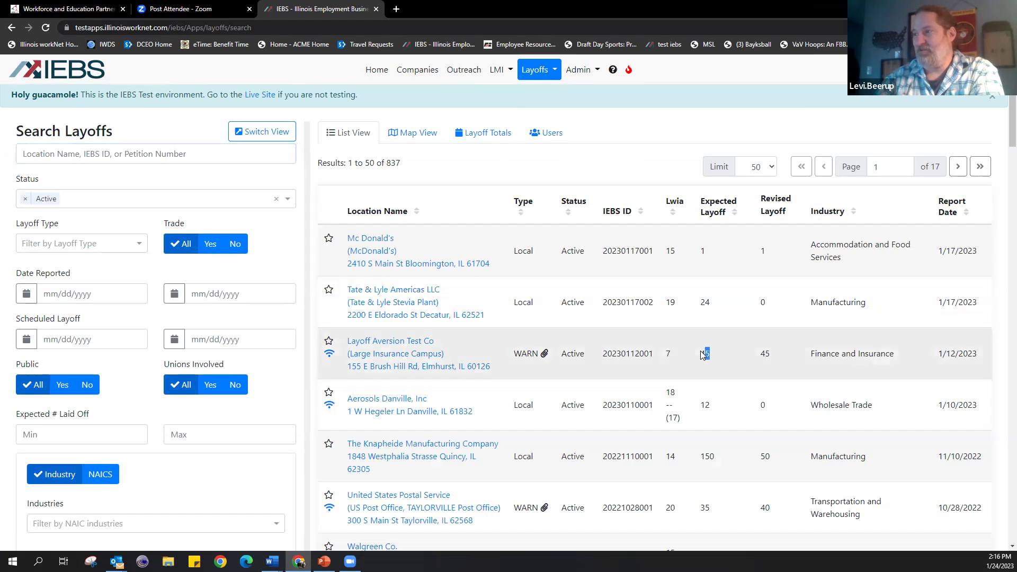
pyautogui.click(398, 345)
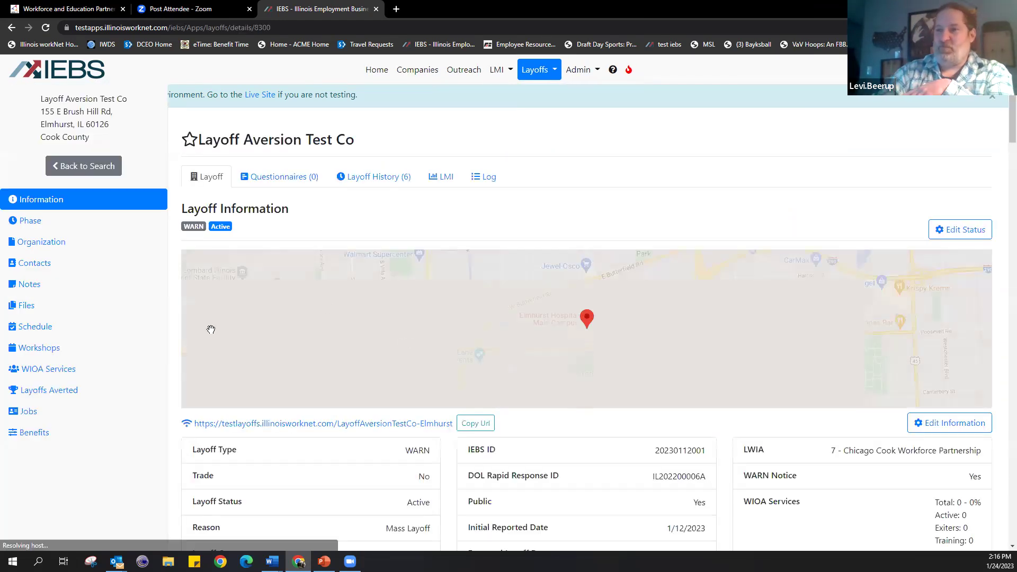
# Step: In the layoff's schedule, set the number of layoffs for the 12/12/2022 separation date to 30
pyautogui.click(35, 327)
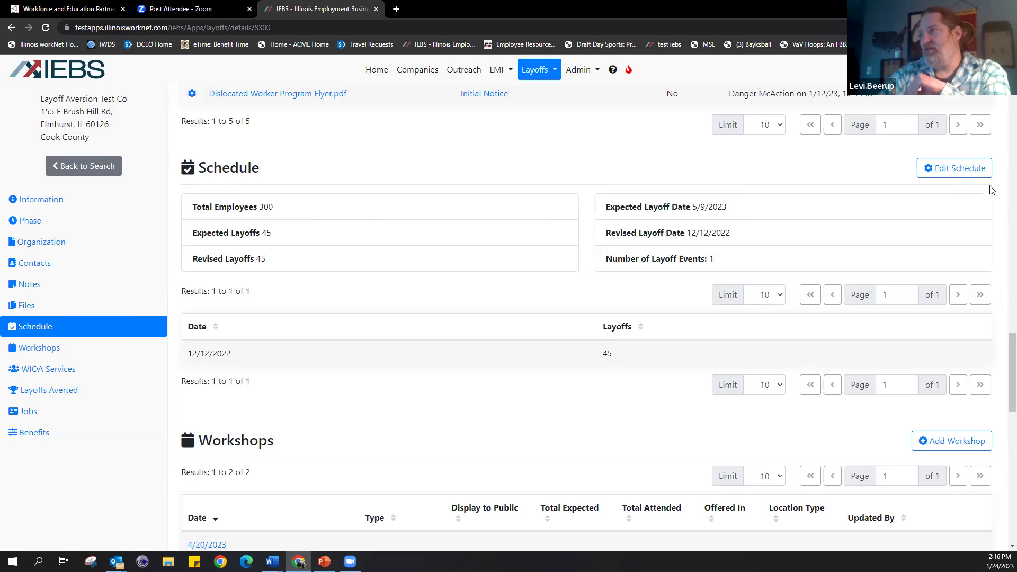
pyautogui.click(977, 171)
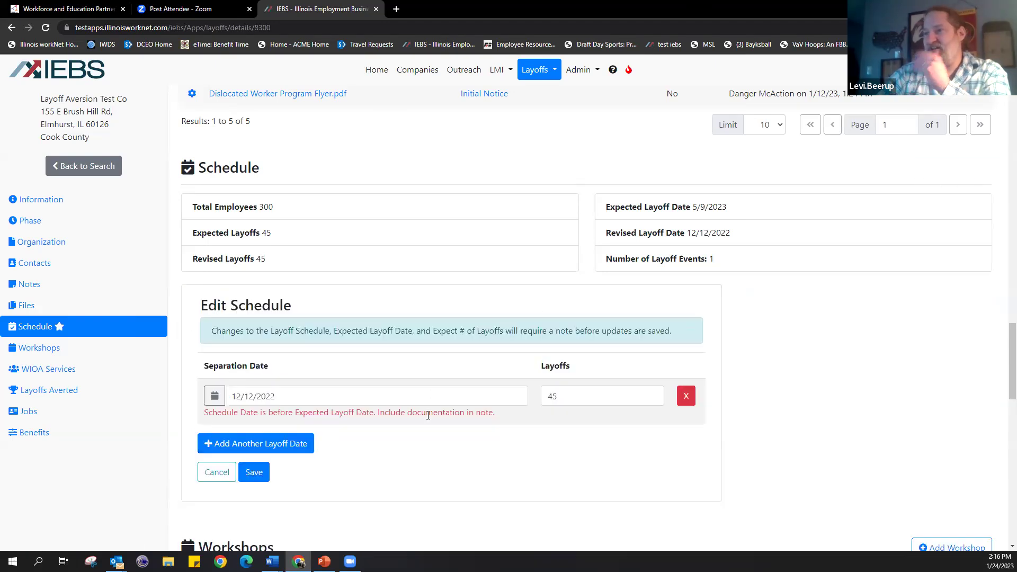
pyautogui.click(554, 398)
pyautogui.moveTo(557, 398); pyautogui.dragTo(546, 399)
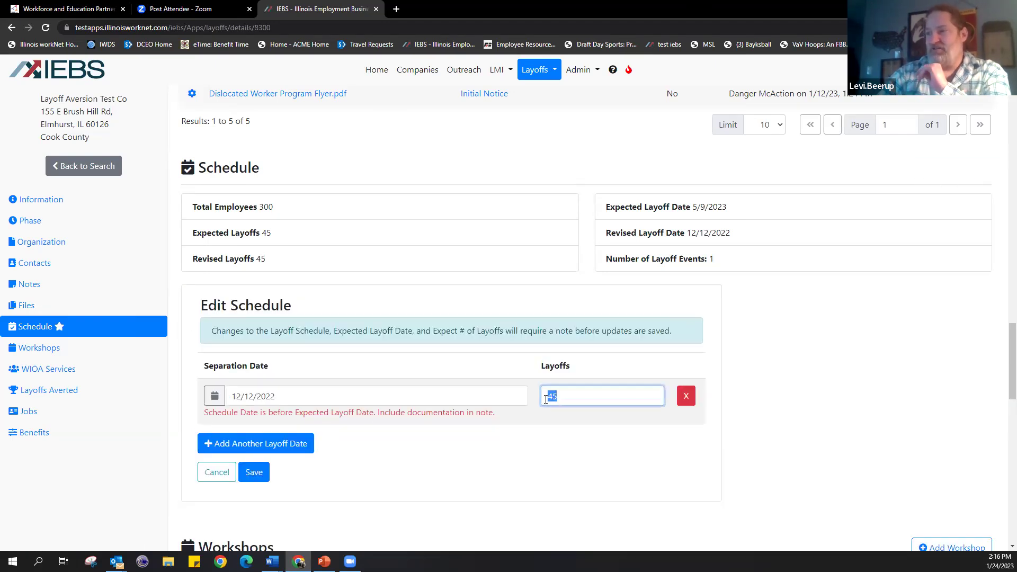
pyautogui.write('30')
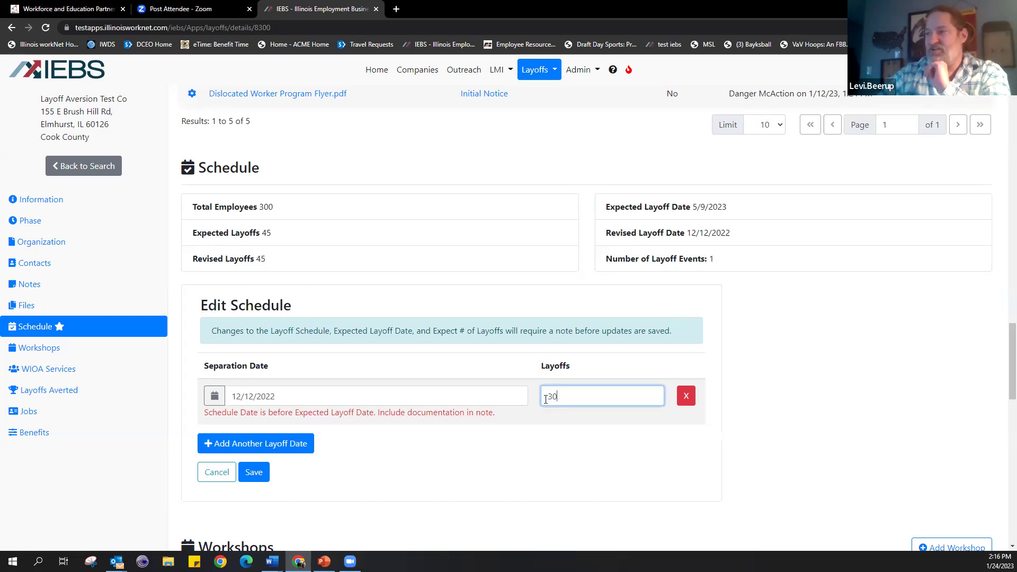
pyautogui.click(510, 458)
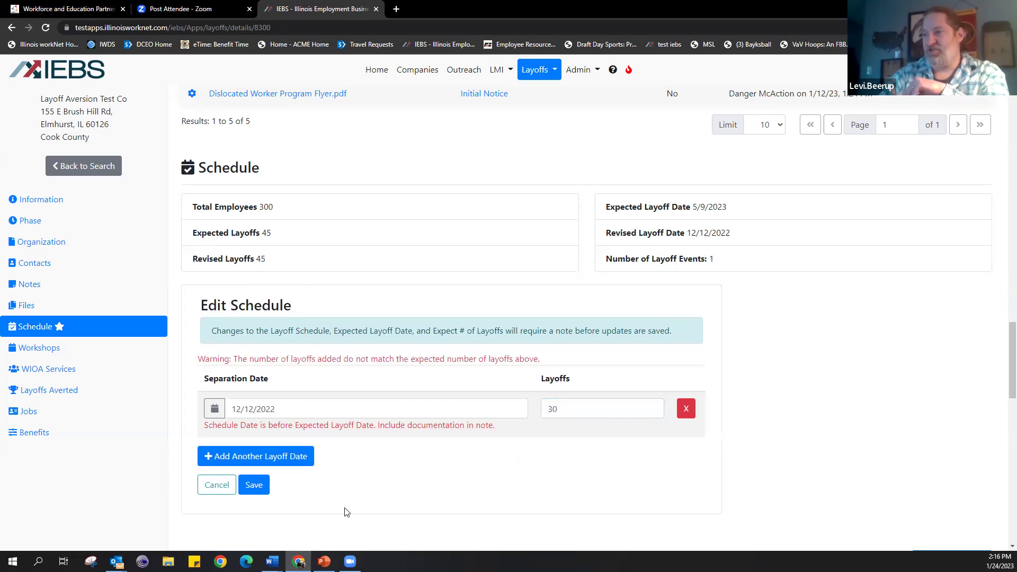
# Step: Save the schedule with a new note, giving it the subject "Layoffs Averted" and the documentation type Layoff Changes
pyautogui.click(260, 484)
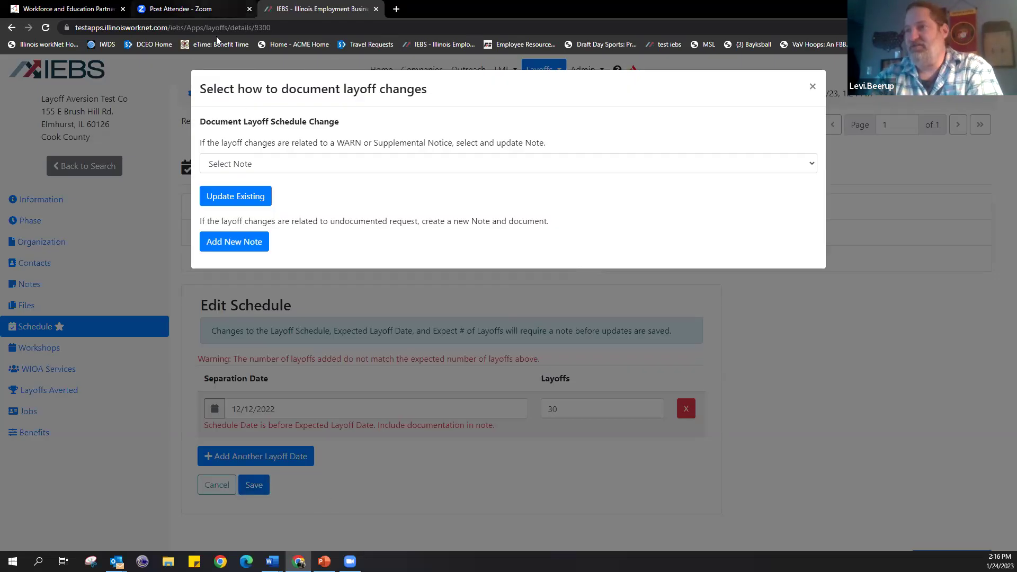
pyautogui.click(255, 241)
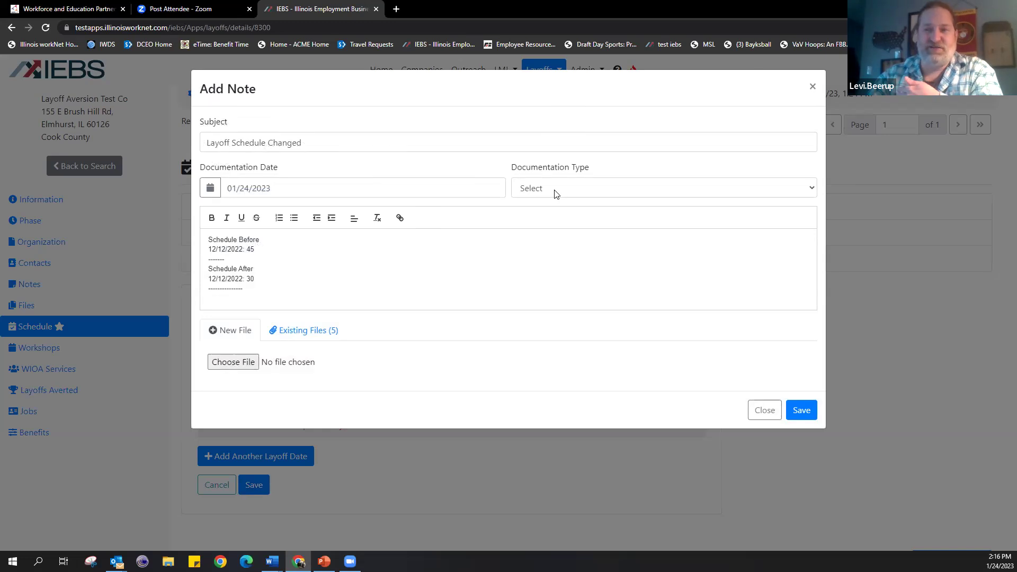
pyautogui.moveTo(336, 144); pyautogui.dragTo(130, 158)
pyautogui.write('Lay')
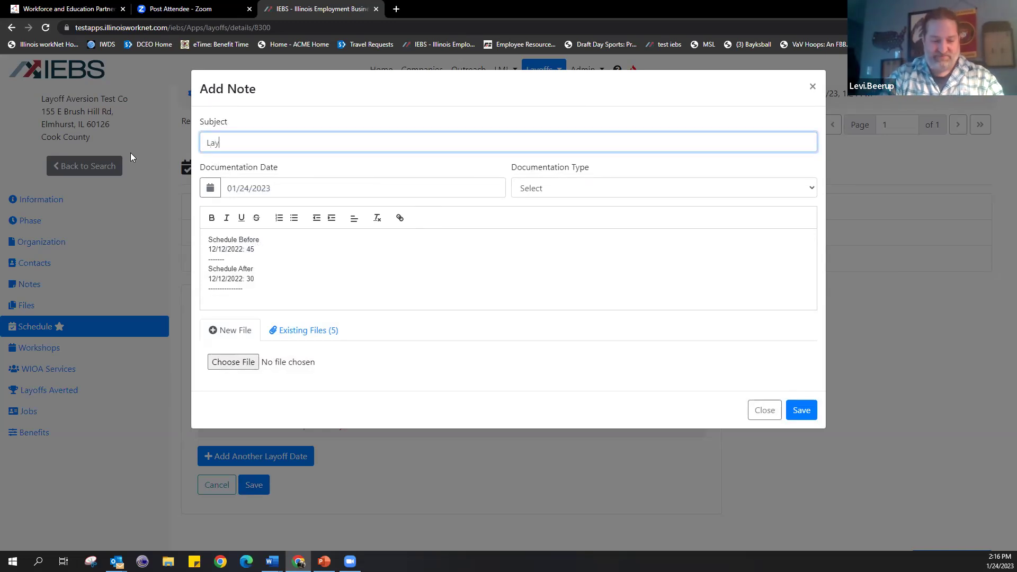
pyautogui.write('offs A')
pyautogui.press('BackSpace')
pyautogui.press('BackSpace')
pyautogui.write('s Averted')
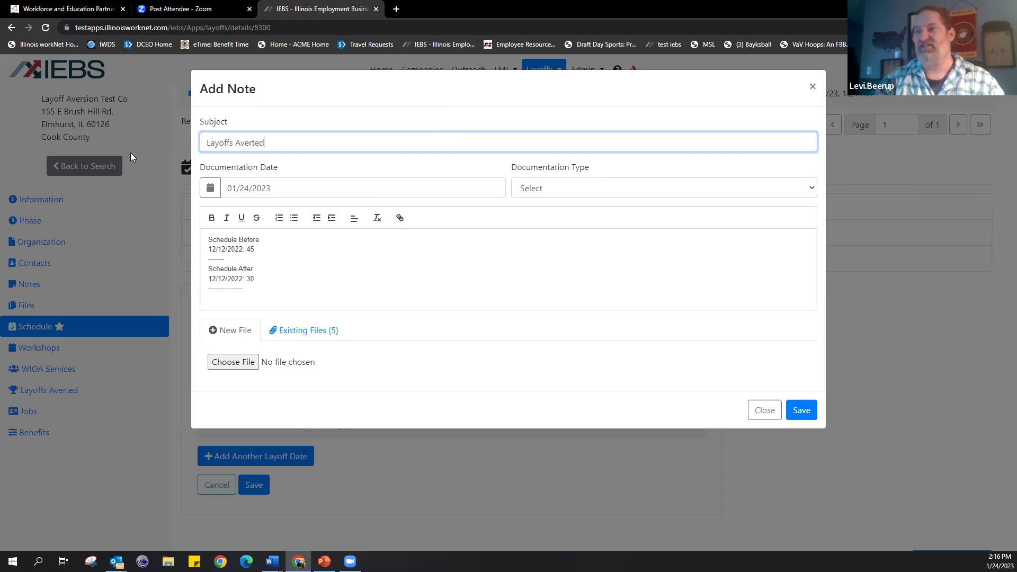
pyautogui.click(553, 193)
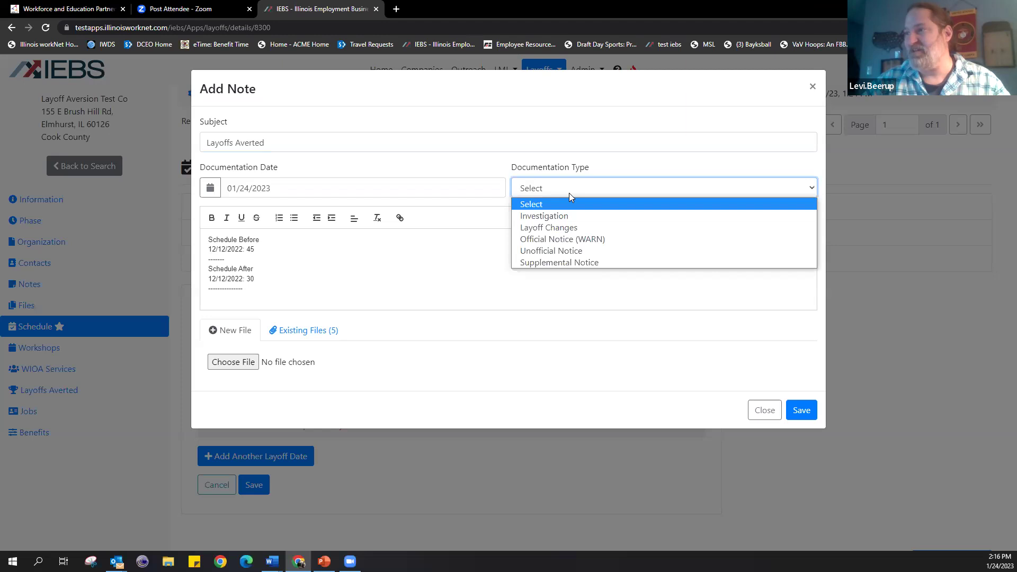
pyautogui.click(579, 227)
# Step: Add "LWIA worked with an employee representative to transfer 15 employees." below the schedule comparison in the note and save it
pyautogui.click(238, 303)
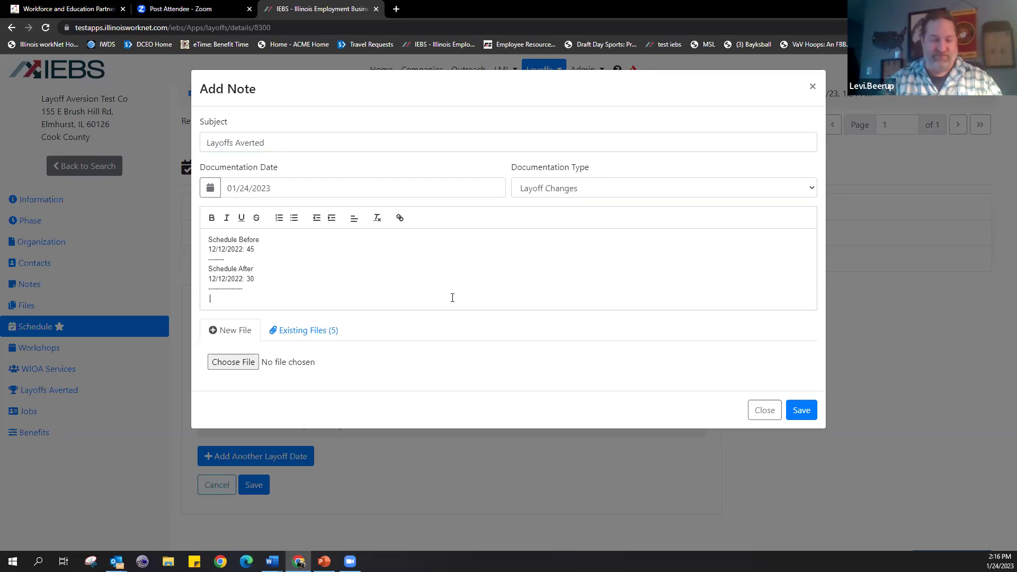
pyautogui.write('LWIA worke')
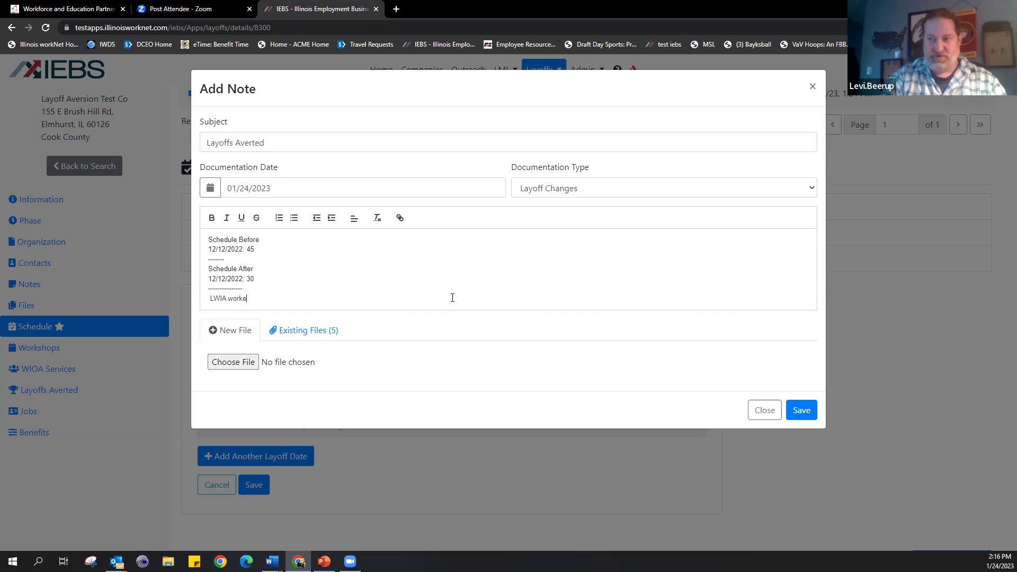
pyautogui.write('d with an emp')
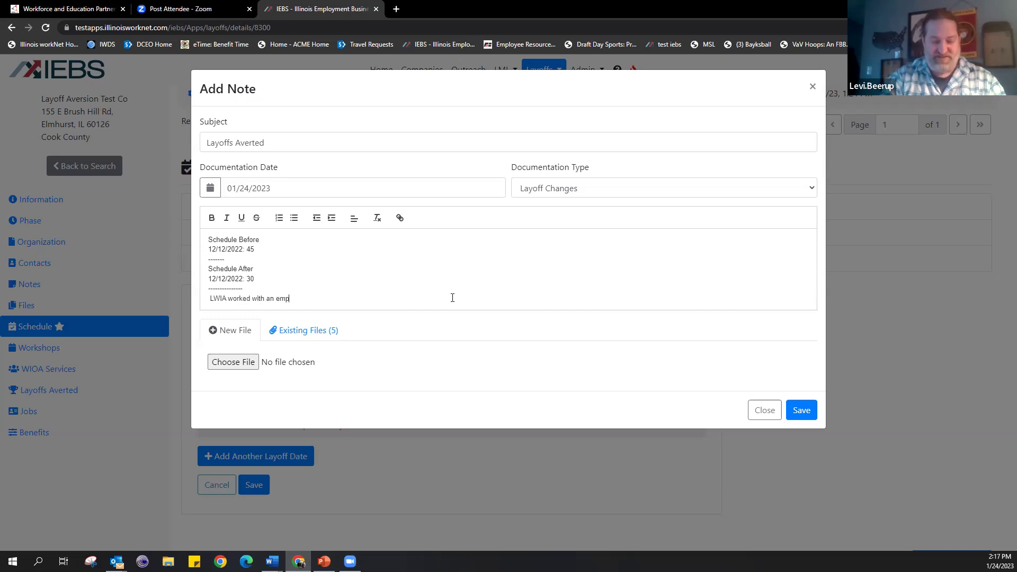
pyautogui.write('loyee r')
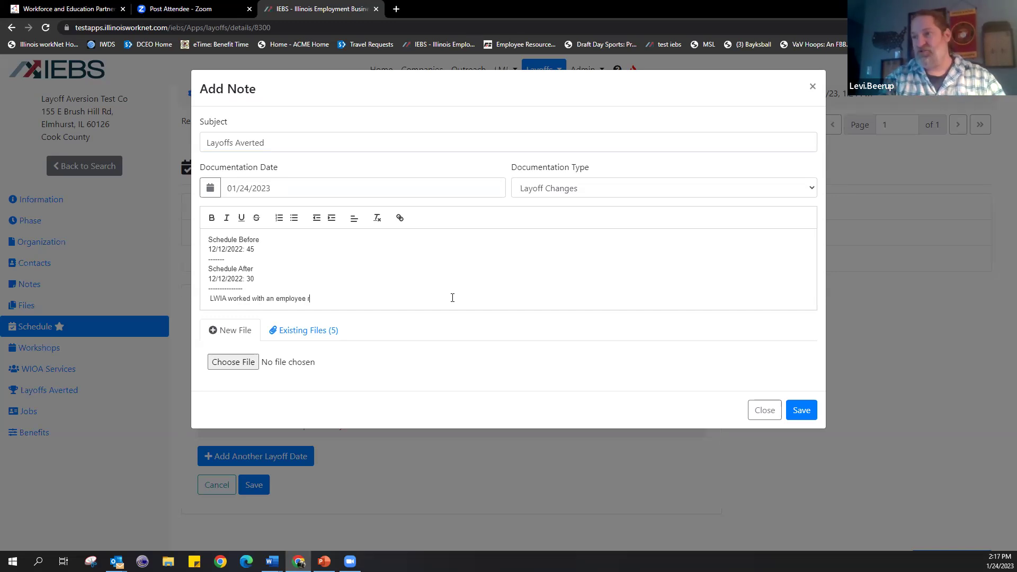
pyautogui.write('epresentaitve to')
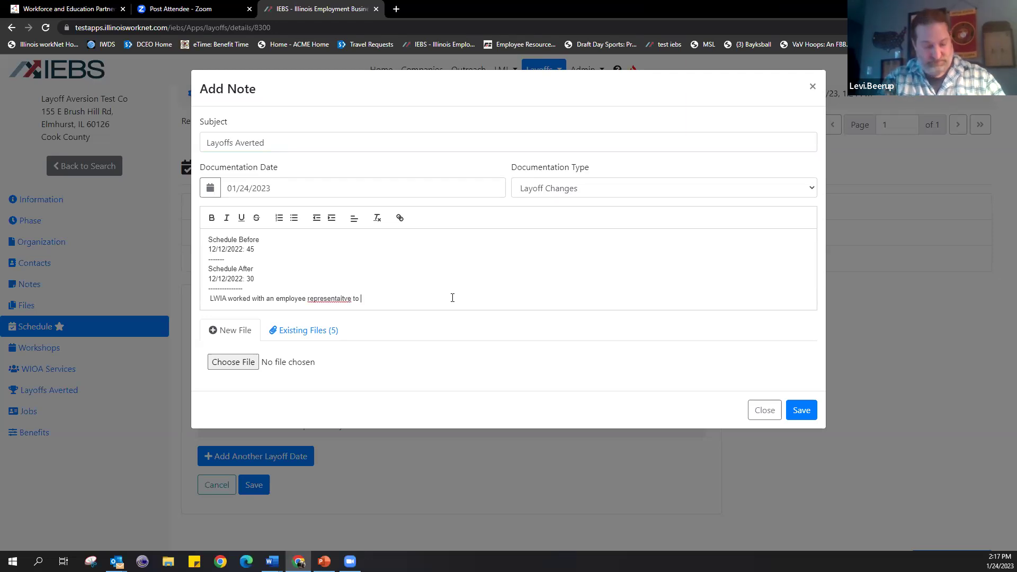
pyautogui.write(' transfer 1')
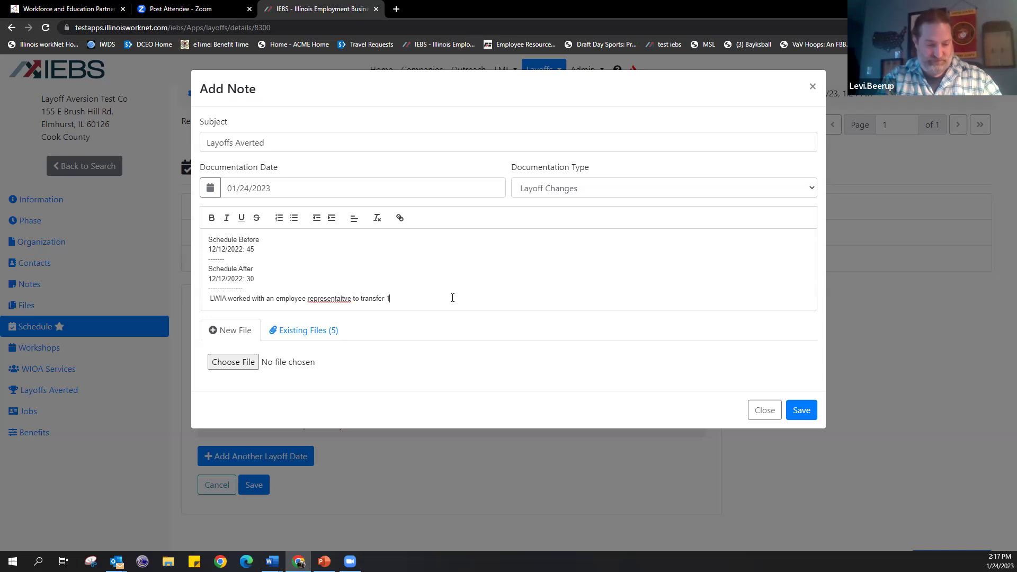
pyautogui.write('5 employees.')
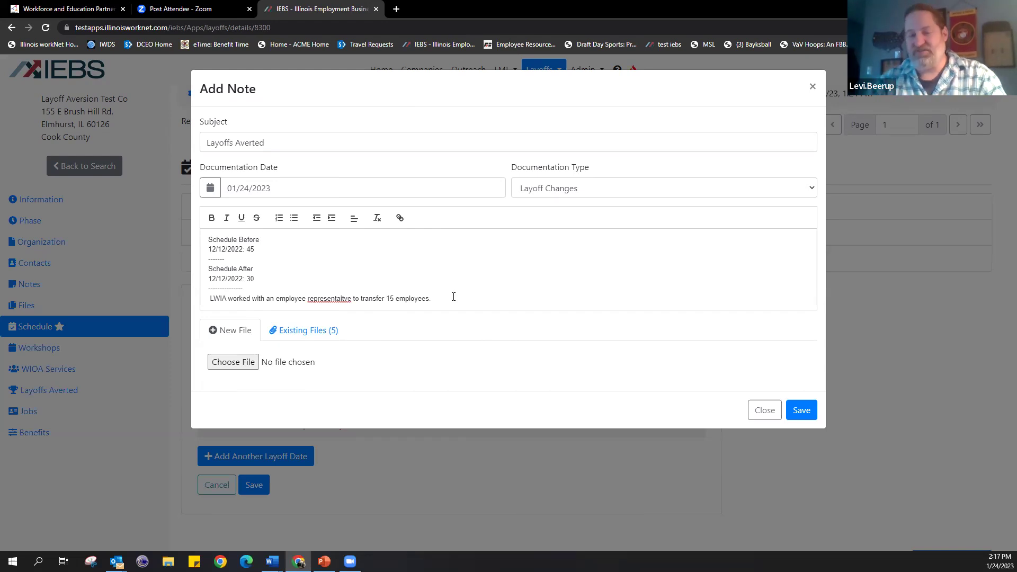
pyautogui.rightClick(329, 298)
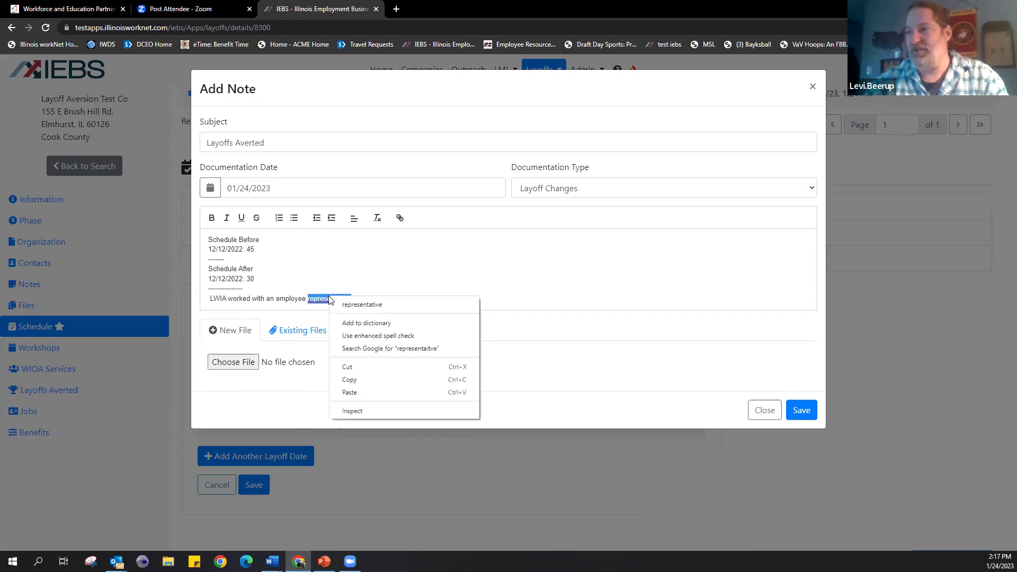
pyautogui.click(374, 302)
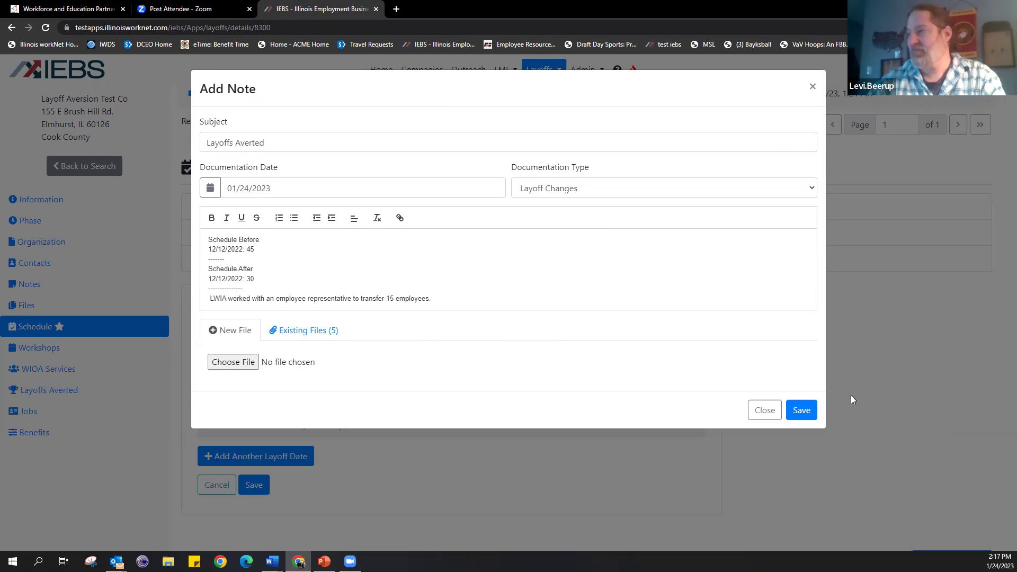
pyautogui.click(811, 408)
# Step: Compare the expected and revised layoffs in the layoff information and check the Layoffs Averted entry among the notes
pyautogui.scroll(-2, 811, 407)
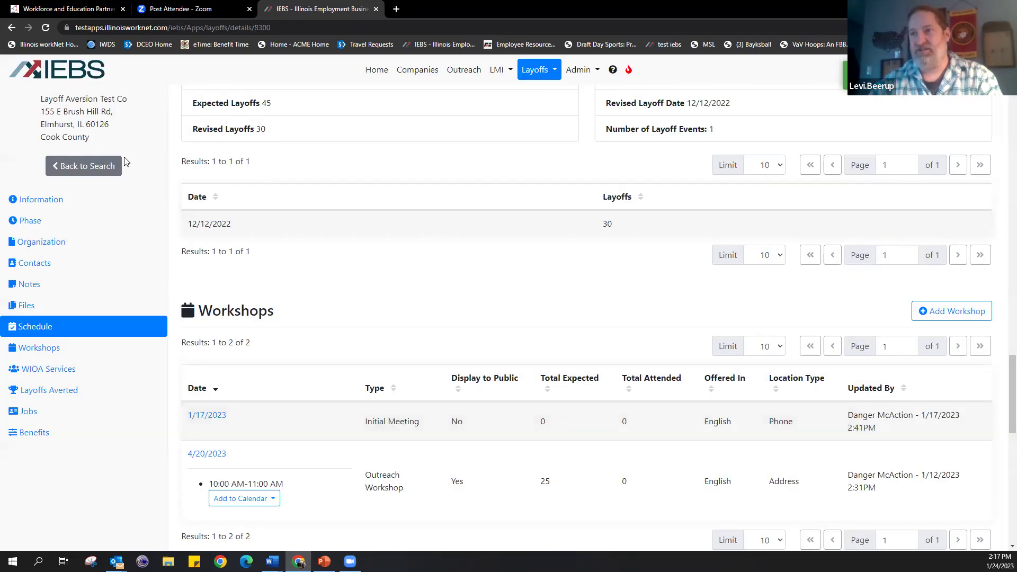
pyautogui.click(68, 198)
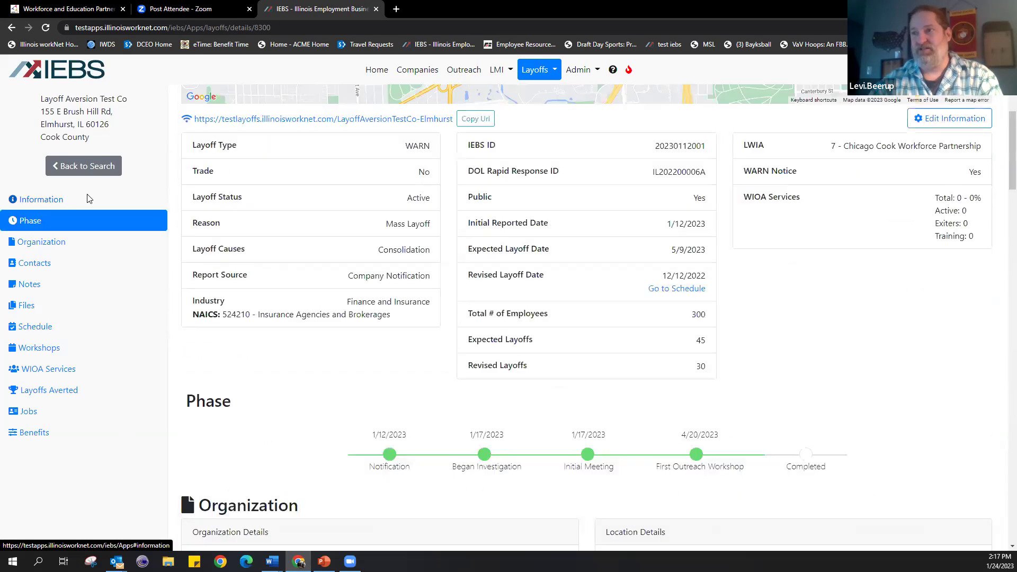
pyautogui.scroll(-6, 1001, 205)
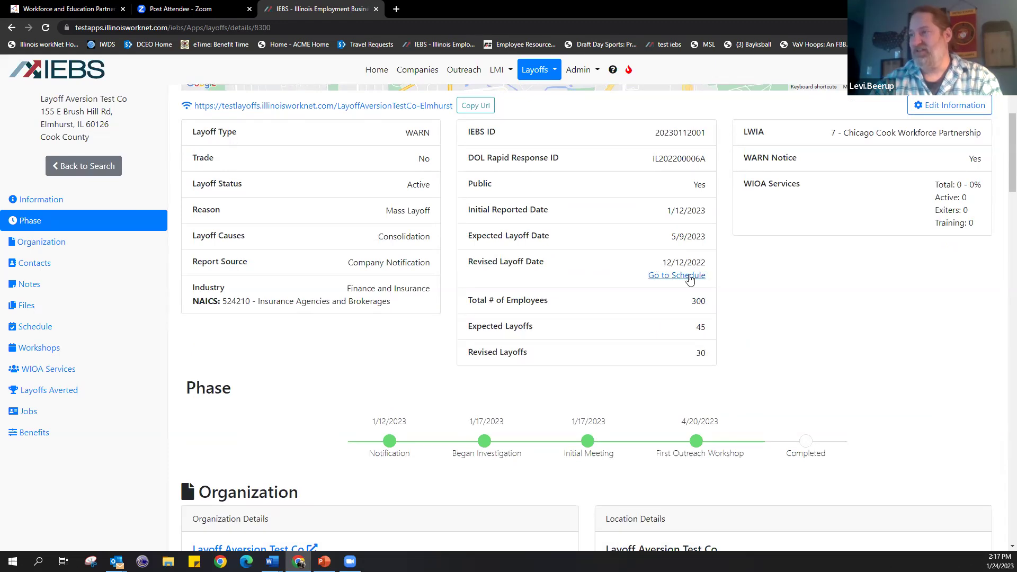
pyautogui.moveTo(694, 329); pyautogui.dragTo(720, 333)
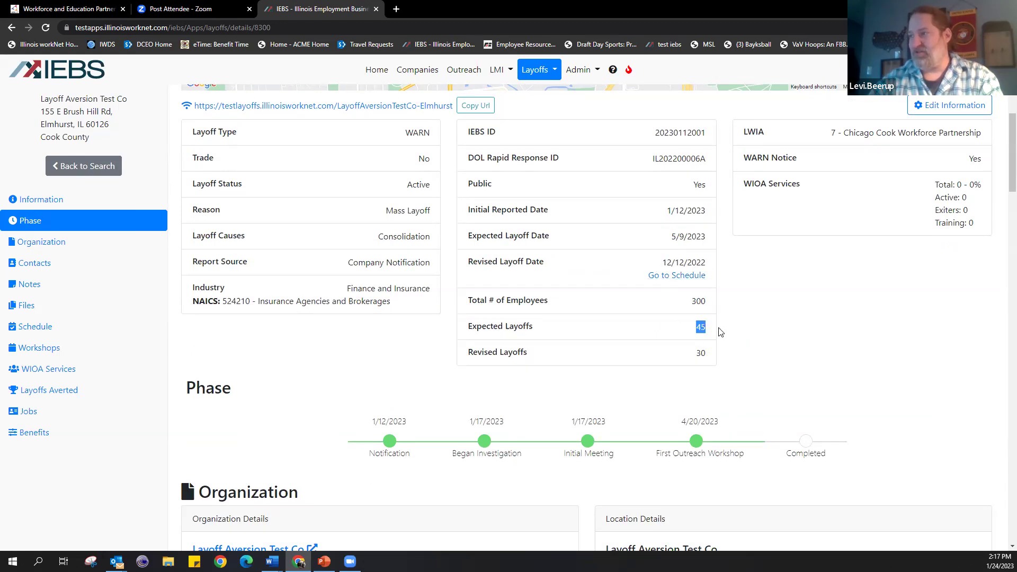
pyautogui.click(605, 393)
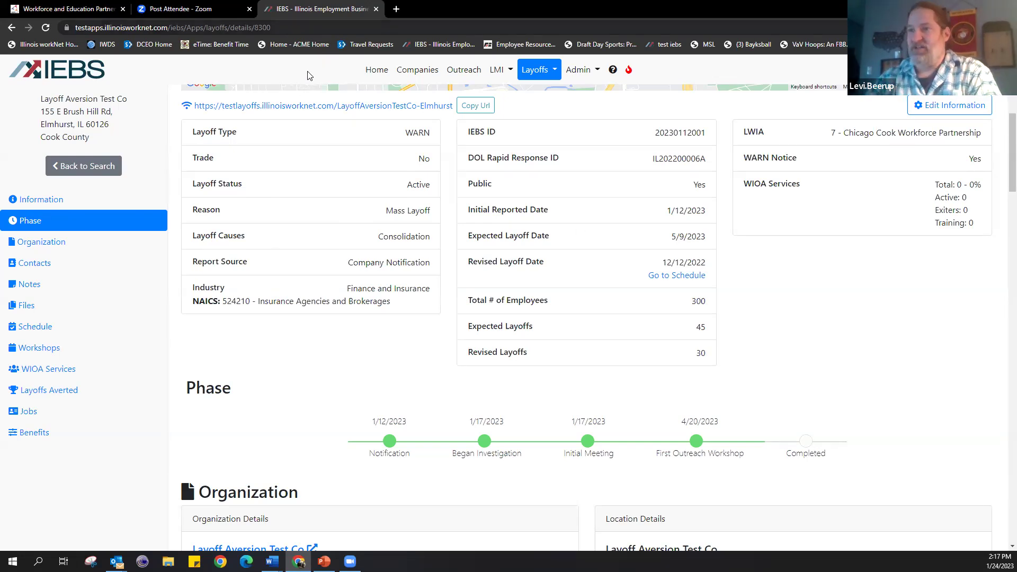
pyautogui.scroll(-1, 48, 295)
pyautogui.click(47, 294)
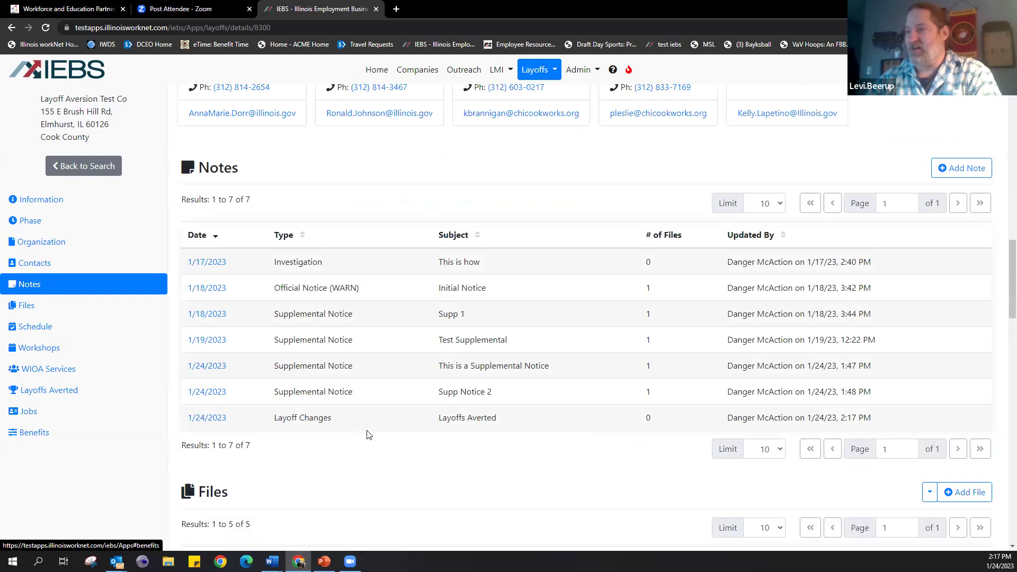
pyautogui.moveTo(503, 418); pyautogui.dragTo(442, 418)
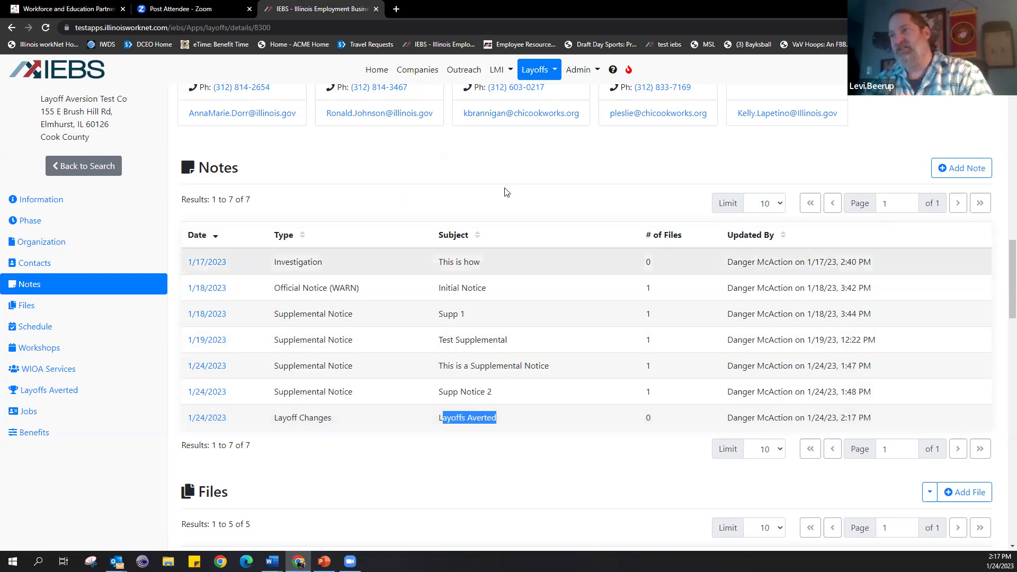
# Step: Return to the layoff search, open The Knapheide Manufacturing Company's record and view its notes
pyautogui.click(544, 69)
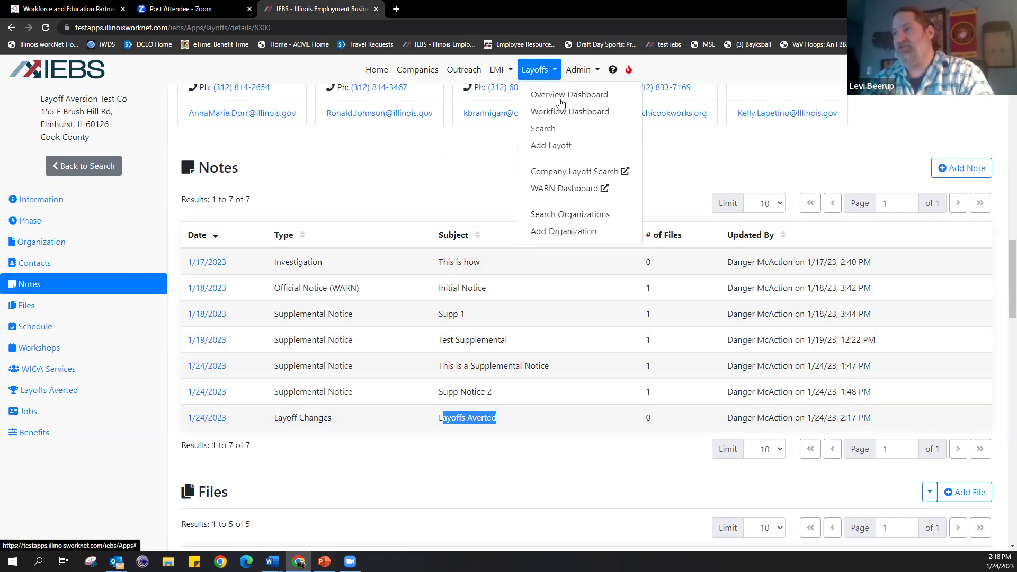
pyautogui.click(557, 128)
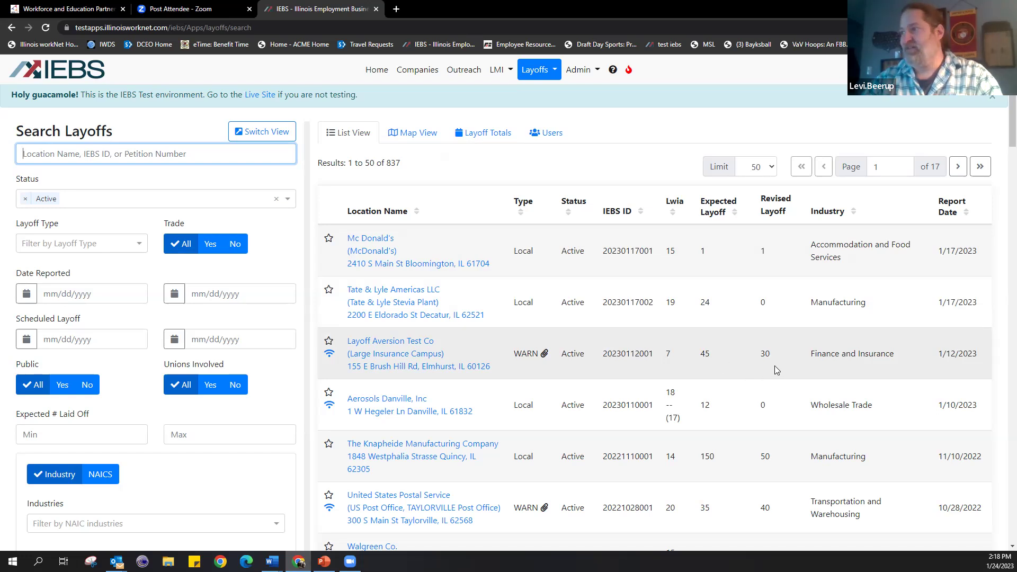
pyautogui.scroll(-2, 802, 364)
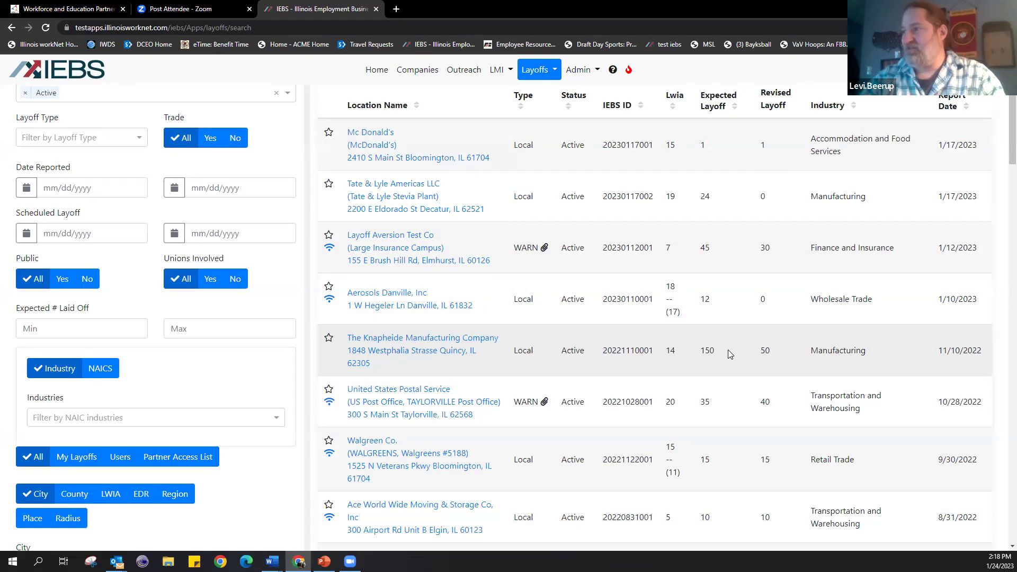
pyautogui.click(405, 338)
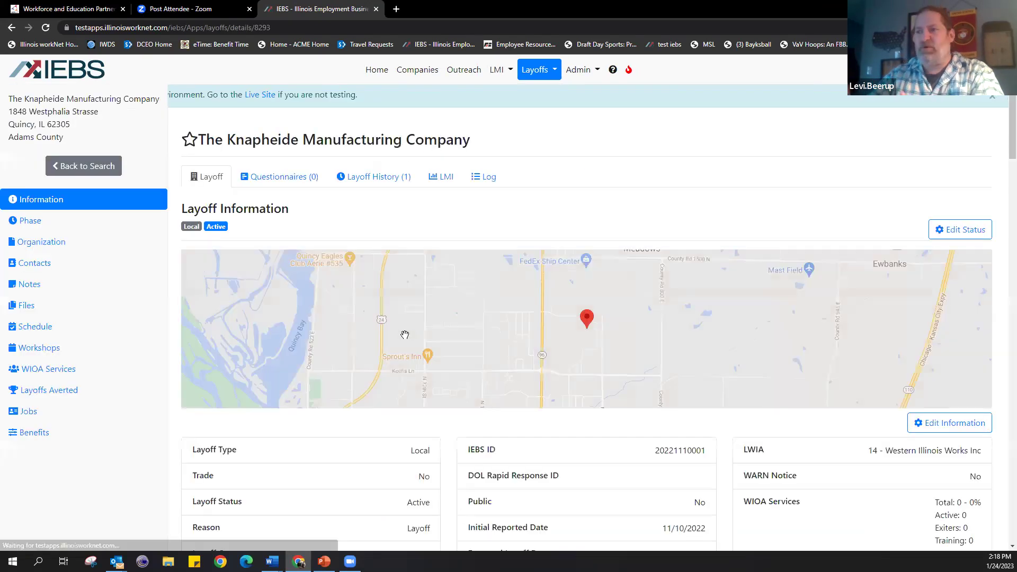
pyautogui.click(36, 287)
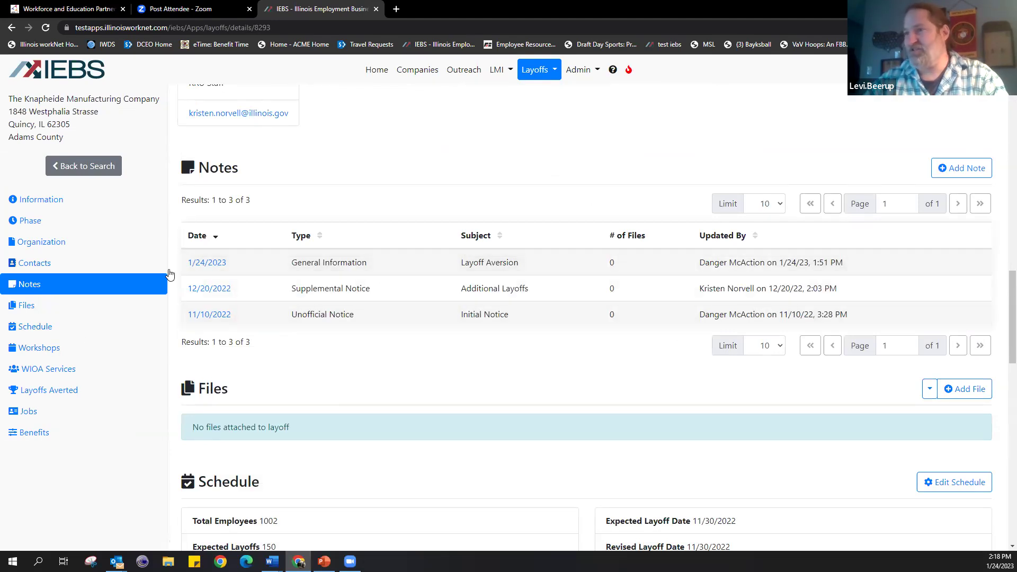
# Step: Read the Layoff Aversion note dated 1/24/2023 and compare the expected and revised layoffs in the layoff information
pyautogui.click(206, 263)
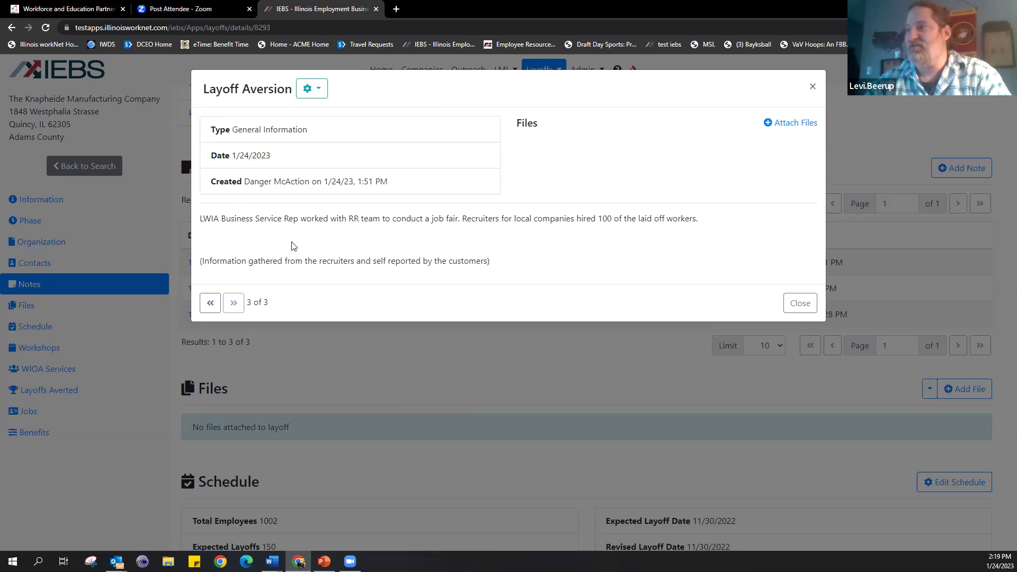
pyautogui.click(789, 307)
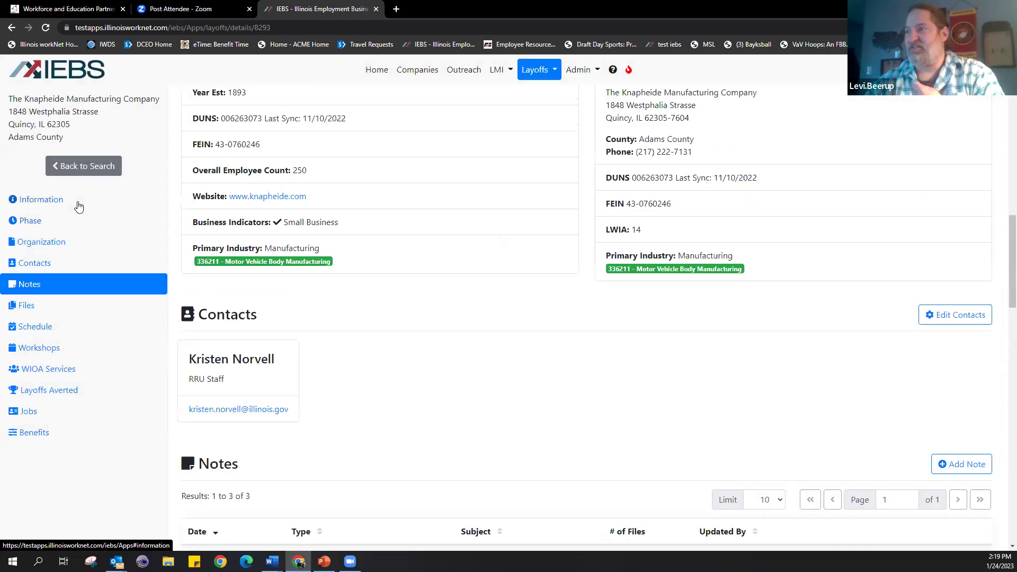
pyautogui.click(78, 206)
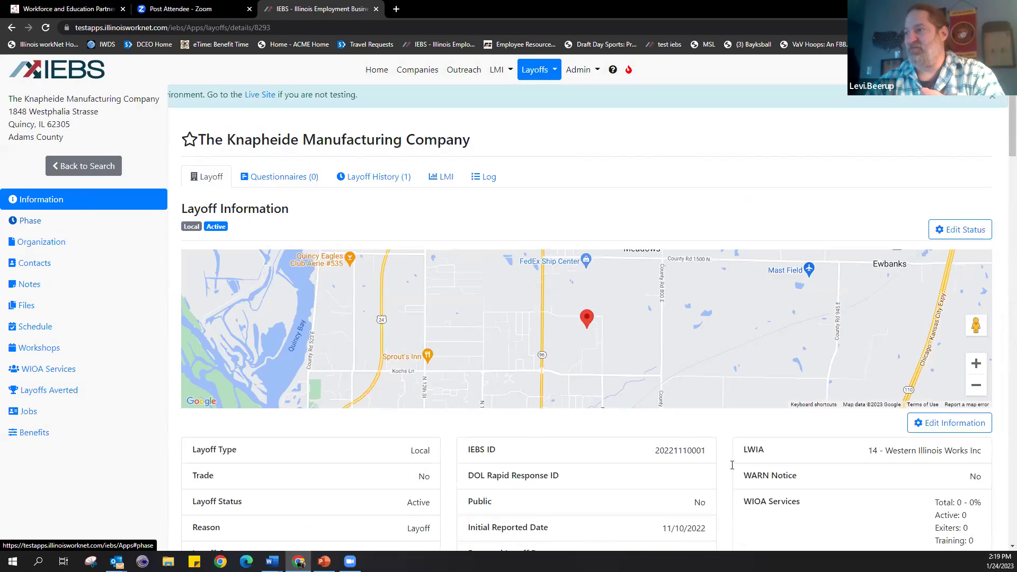
pyautogui.scroll(-5, 760, 419)
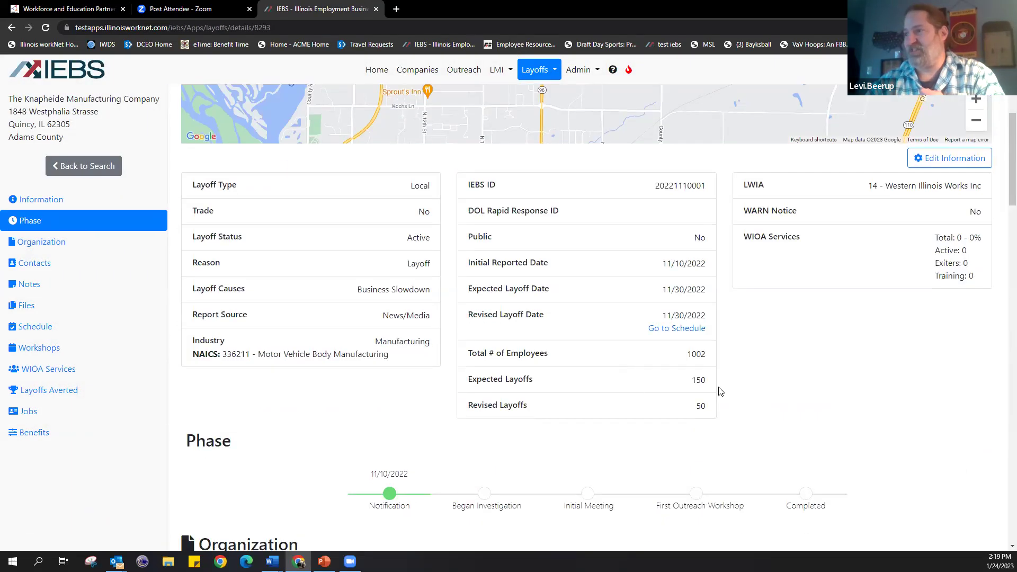
# Step: Return to the layoff search, compare the expected and revised layoffs of Layoff Aversion Test Co, and switch to PowerPoint
pyautogui.click(102, 167)
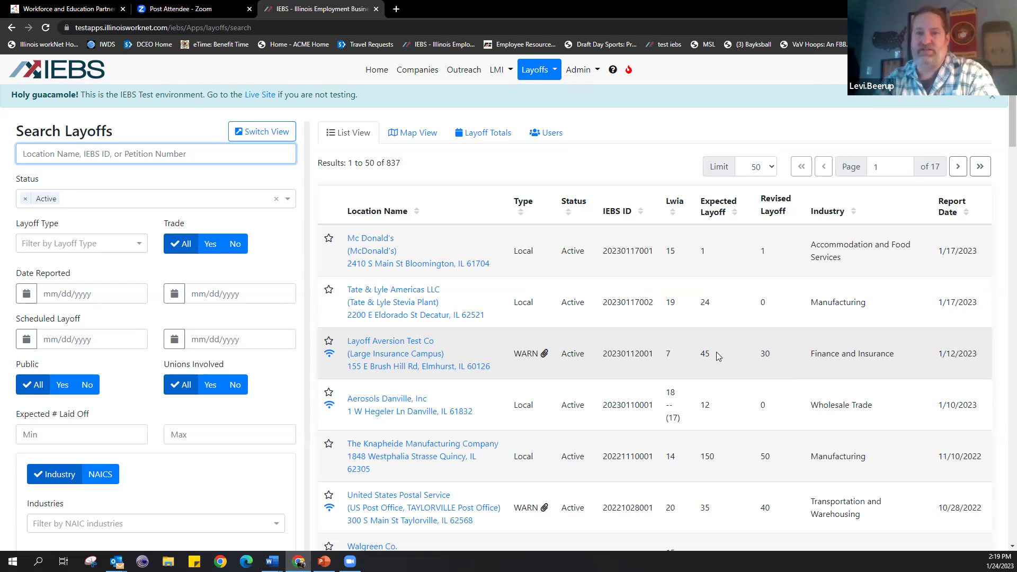
pyautogui.moveTo(772, 354); pyautogui.dragTo(759, 354)
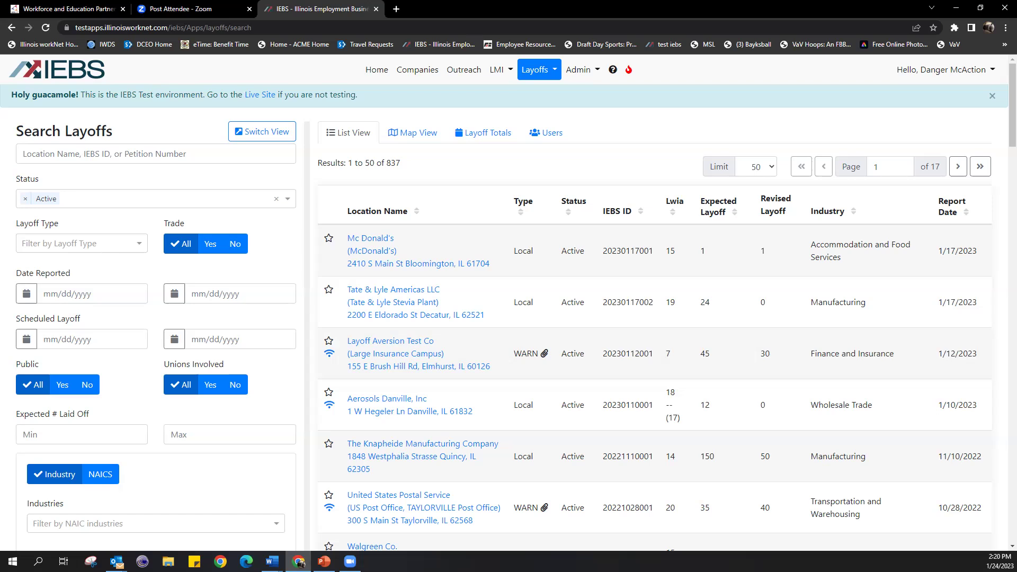
pyautogui.hotkey('alt', 'Tab')
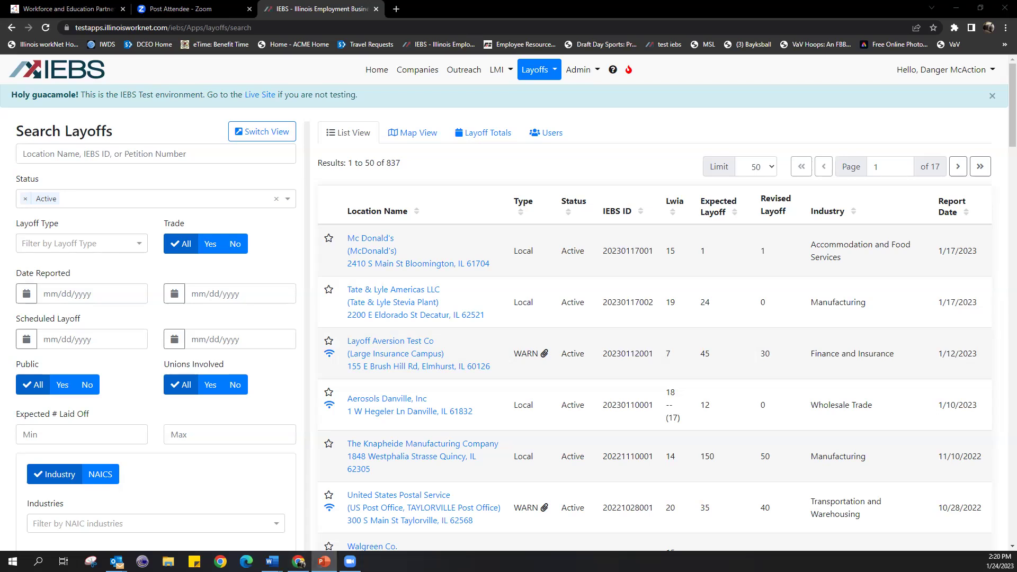